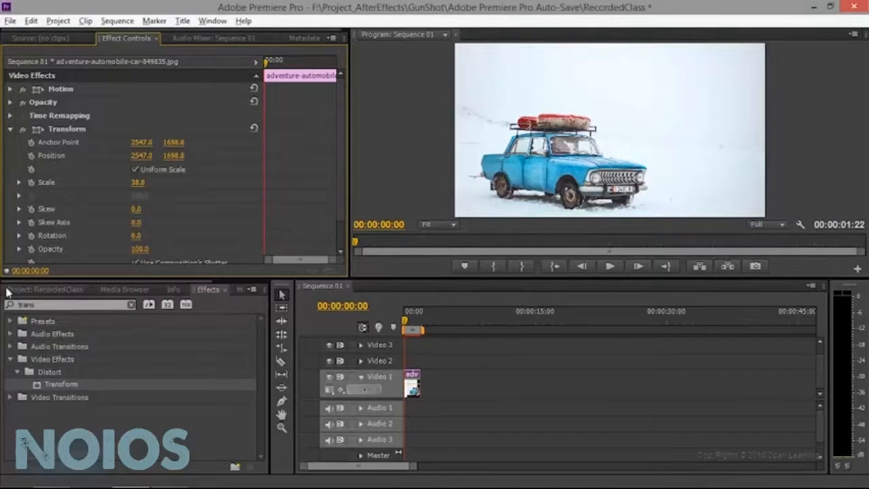
# - Append the adventure-clouds-daylight image after the car clip on Video 1 and trim it to about 2 seconds
pyautogui.click(52, 290)
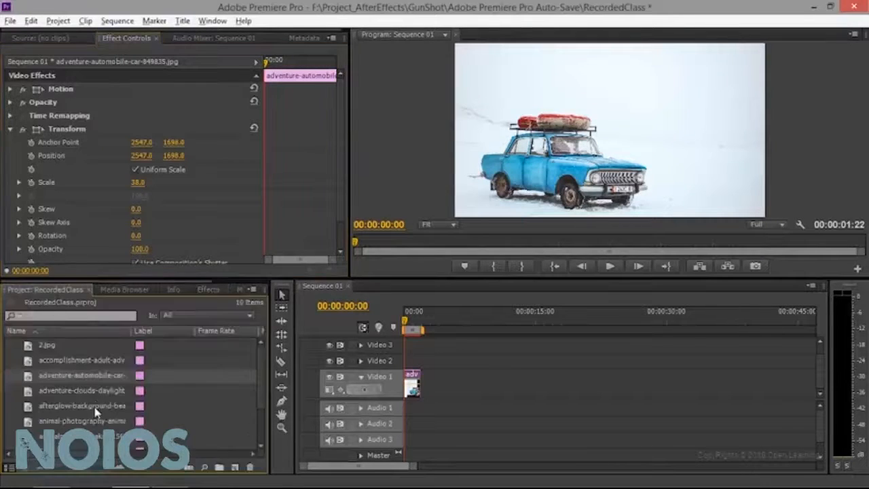
pyautogui.moveTo(83, 393); pyautogui.dragTo(437, 385)
pyautogui.moveTo(425, 315); pyautogui.dragTo(430, 314)
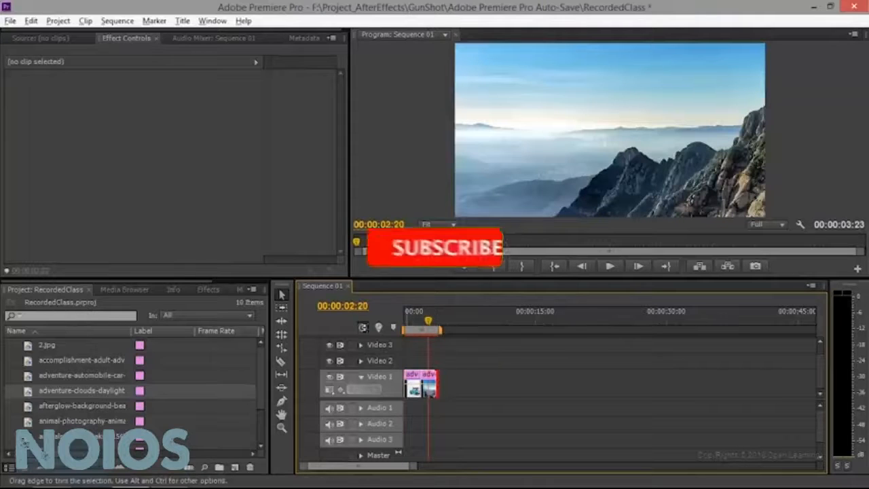
# - Copy the car clip's Transform effect onto the adventure-clouds-daylight clip and set its Scale to 55
pyautogui.click(413, 385)
pyautogui.click(71, 126)
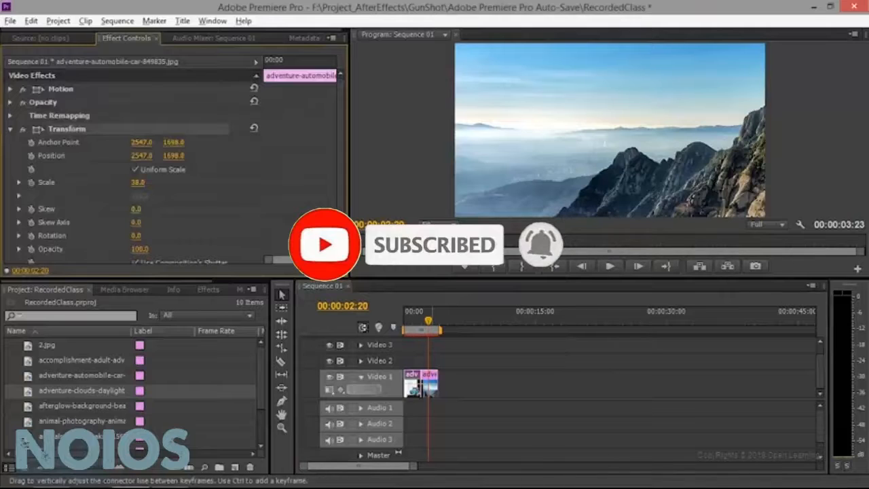
pyautogui.click(430, 387)
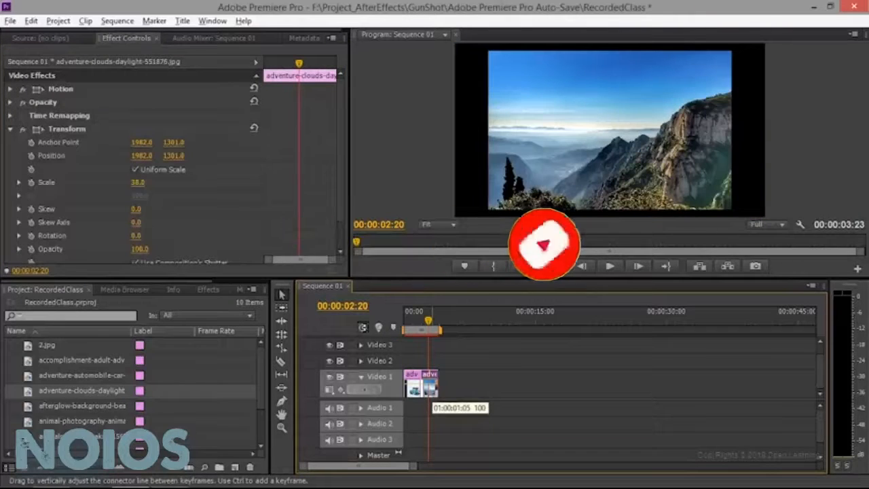
pyautogui.moveTo(138, 182)
pyautogui.mouseDown()
pyautogui.moveTo(155, 182)
pyautogui.moveTo(138, 182)
pyautogui.mouseUp()
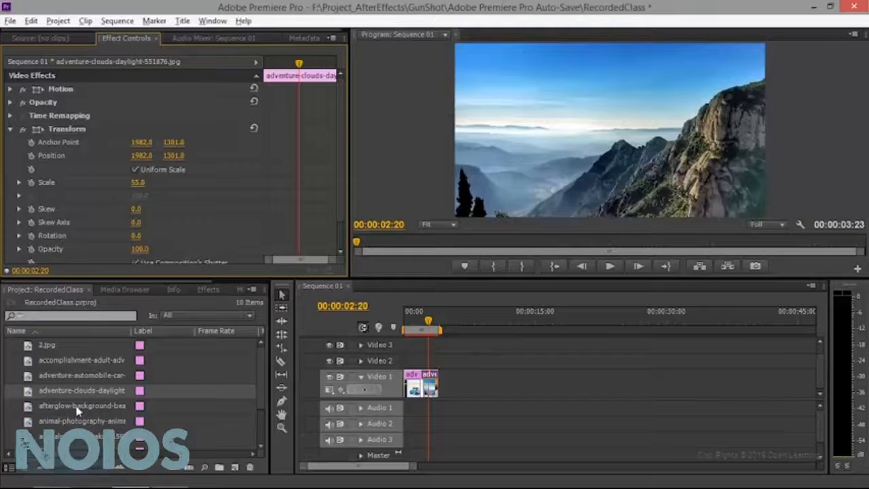
# - Append the afterglow-background image to Video 1, trimmed to about 2 seconds, and paste the copied Transform effect onto it
pyautogui.moveTo(78, 407); pyautogui.dragTo(446, 362)
pyautogui.click(449, 382)
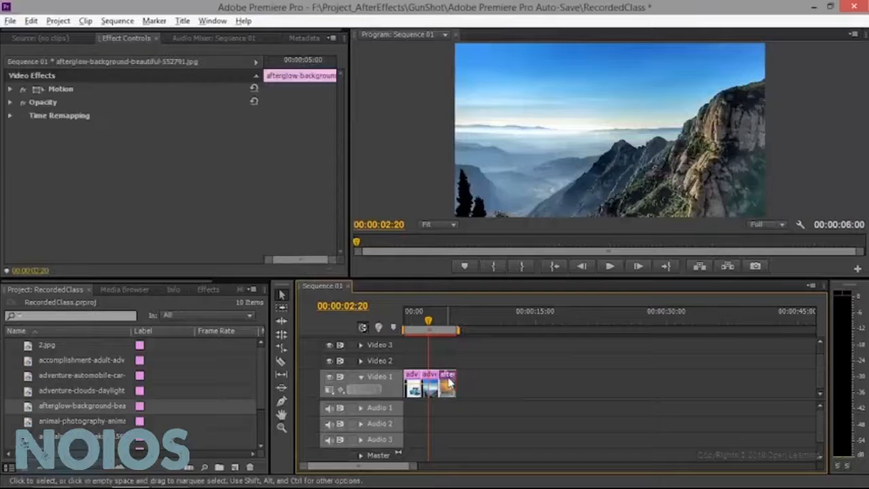
pyautogui.click(445, 315)
pyautogui.hotkey('ctrl', 'v')
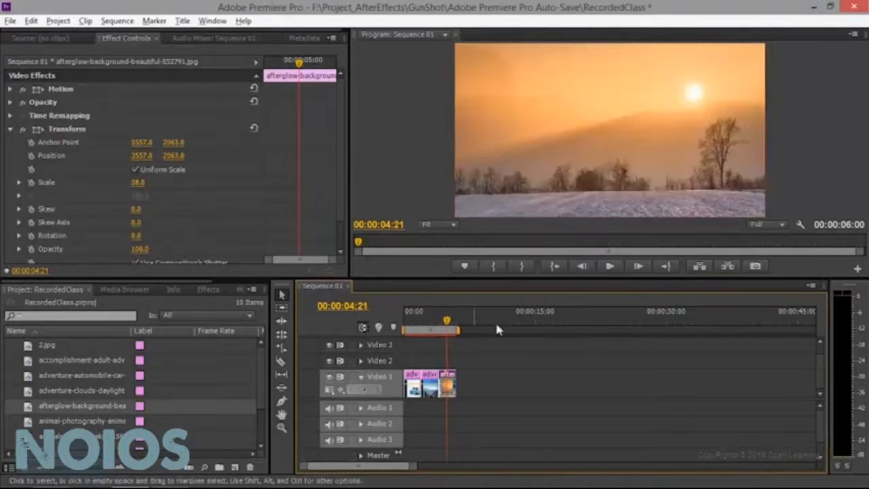
# - Append the animal-photography image to Video 1, trimmed short, and fit it to the frame using the pasted Transform effect with a larger Scale
pyautogui.moveTo(73, 423); pyautogui.dragTo(477, 388)
pyautogui.click(475, 320)
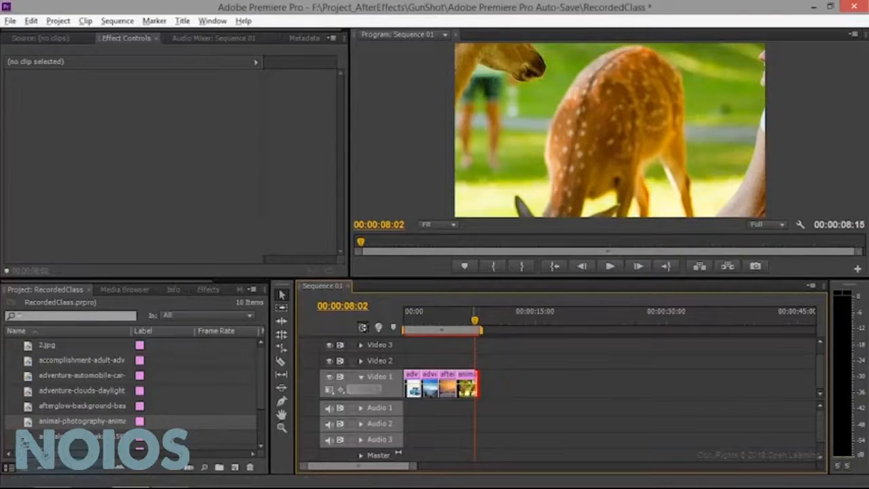
pyautogui.click(469, 388)
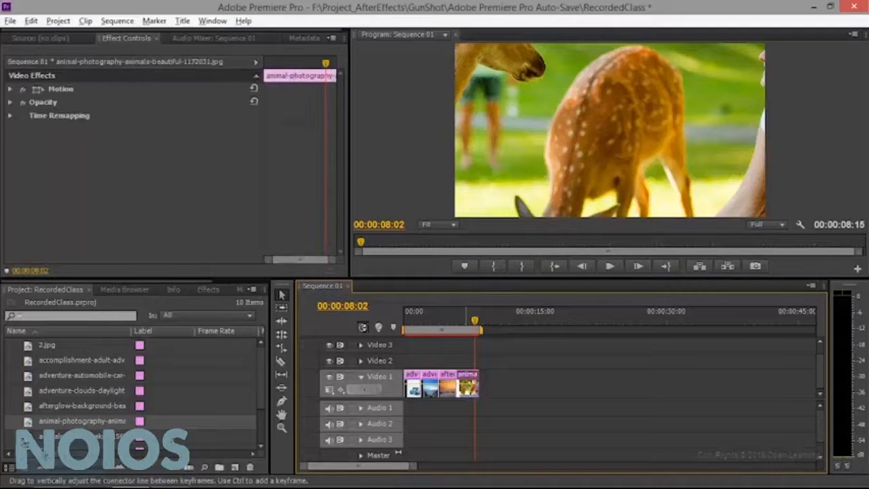
pyautogui.hotkey('ctrl', 'v')
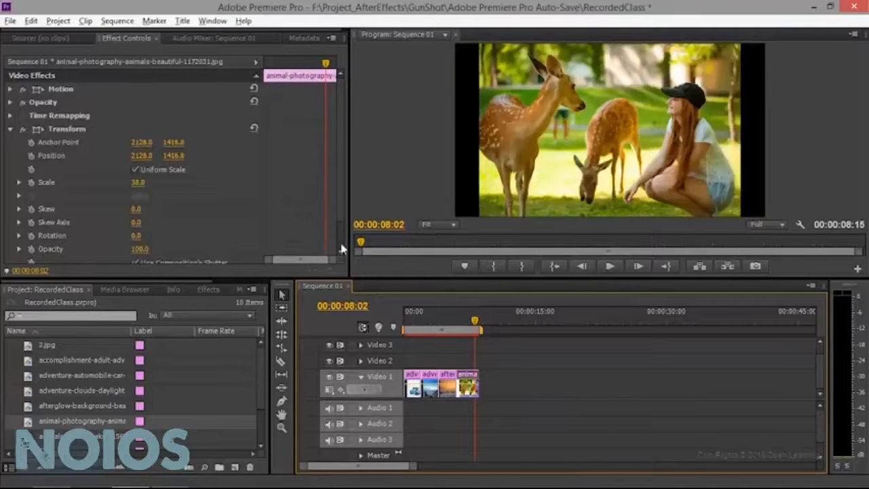
pyautogui.click(138, 182)
pyautogui.moveTo(138, 182)
pyautogui.mouseDown()
pyautogui.moveTo(150, 182)
pyautogui.moveTo(140, 182)
pyautogui.mouseUp()
# - Append the animals-avian-beaks image to Video 1 and paste the Transform effect with Scale 48 and vertical Position 1799
pyautogui.moveTo(68, 436); pyautogui.dragTo(494, 386)
pyautogui.click(486, 322)
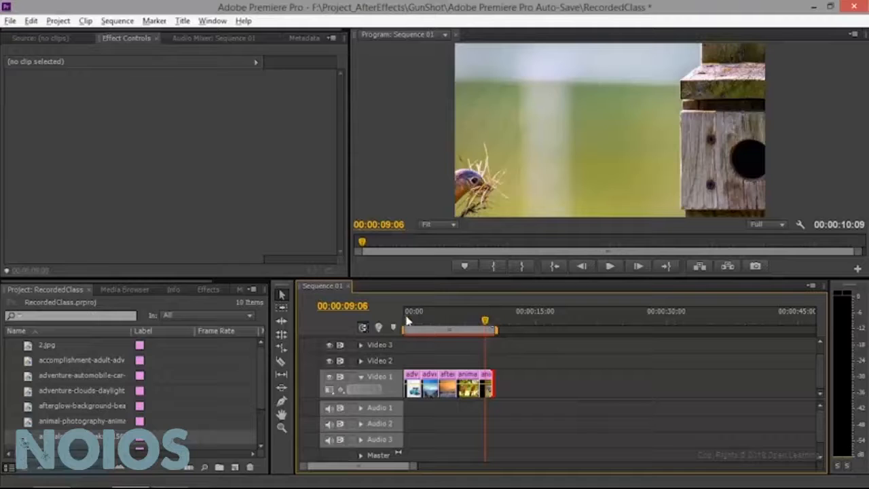
pyautogui.click(490, 387)
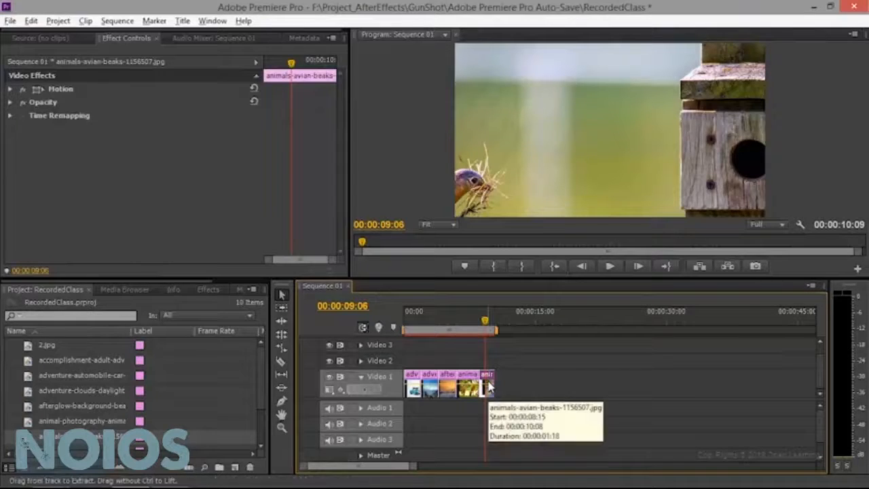
pyautogui.hotkey('ctrl', 'alt', 'v')
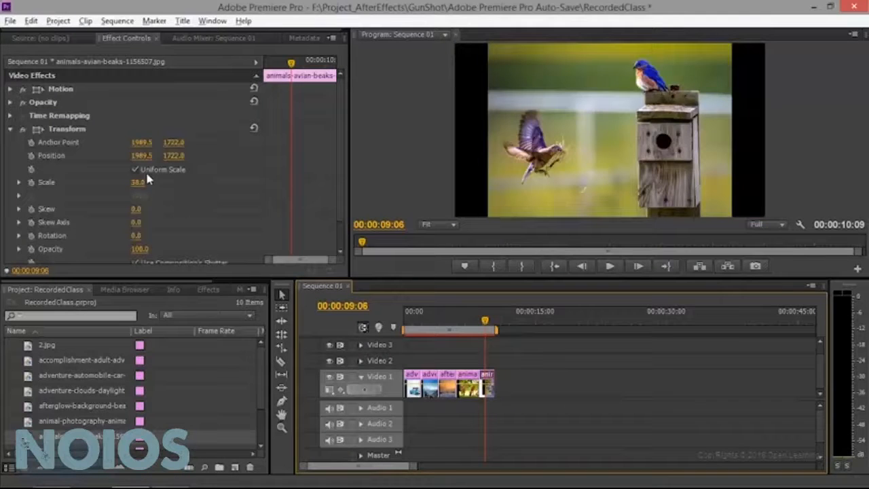
pyautogui.moveTo(138, 182); pyautogui.dragTo(145, 182)
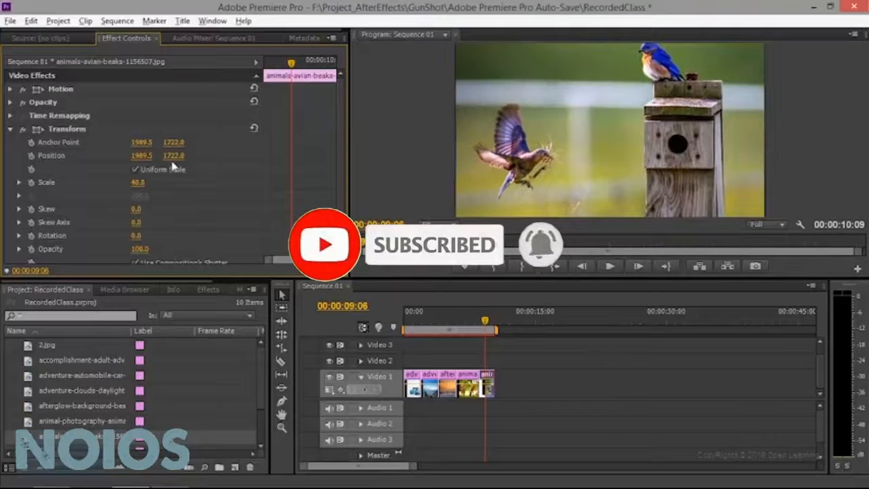
pyautogui.moveTo(173, 156); pyautogui.dragTo(211, 155)
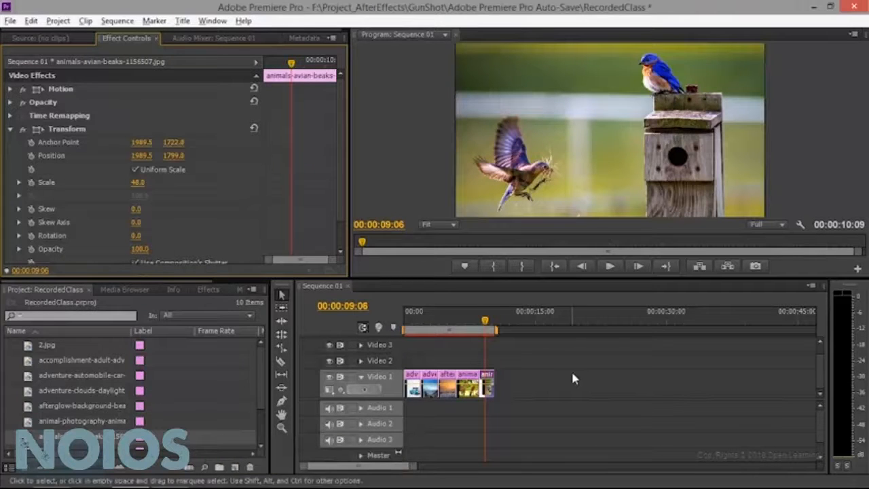
# - Play the sequence from the beginning to check how the five images follow one another
pyautogui.click(615, 303)
pyautogui.press('Home')
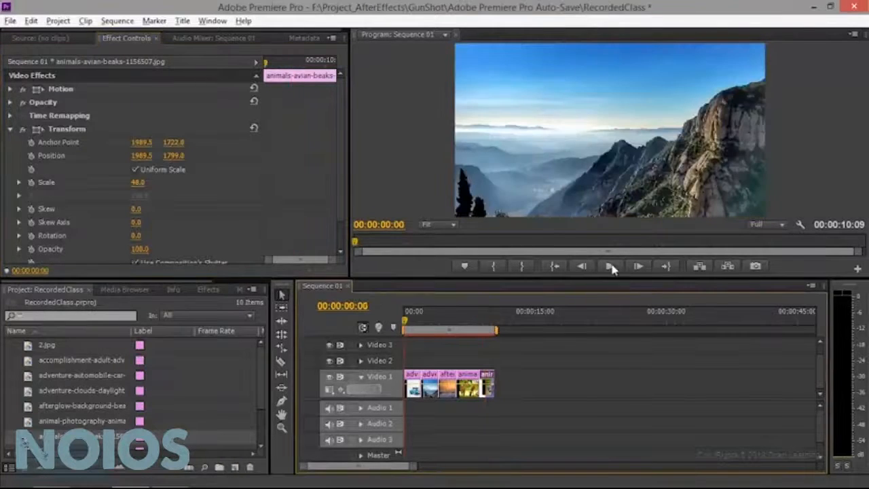
pyautogui.click(611, 267)
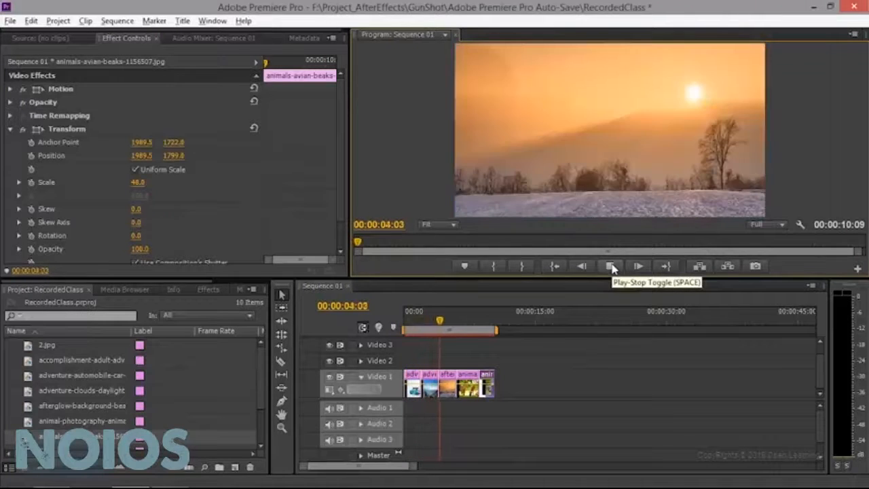
pyautogui.click(611, 267)
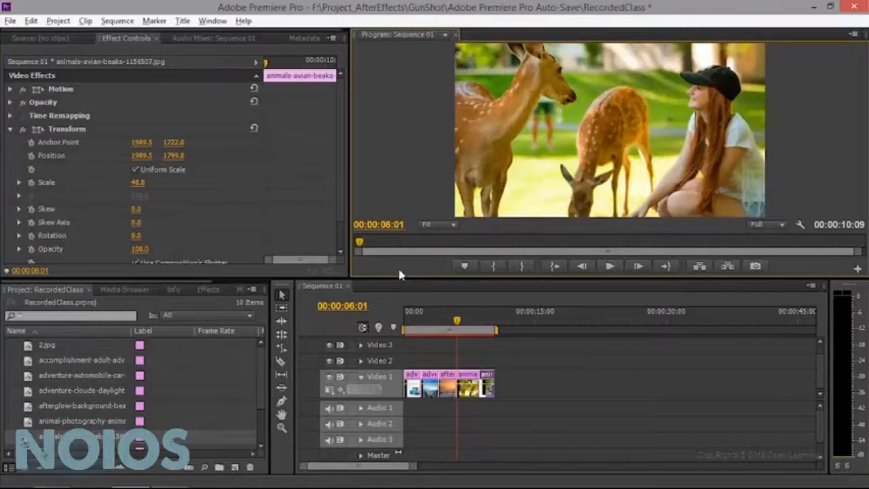
# - Clear the effects search and expand the Slide group within the video transitions
pyautogui.click(210, 290)
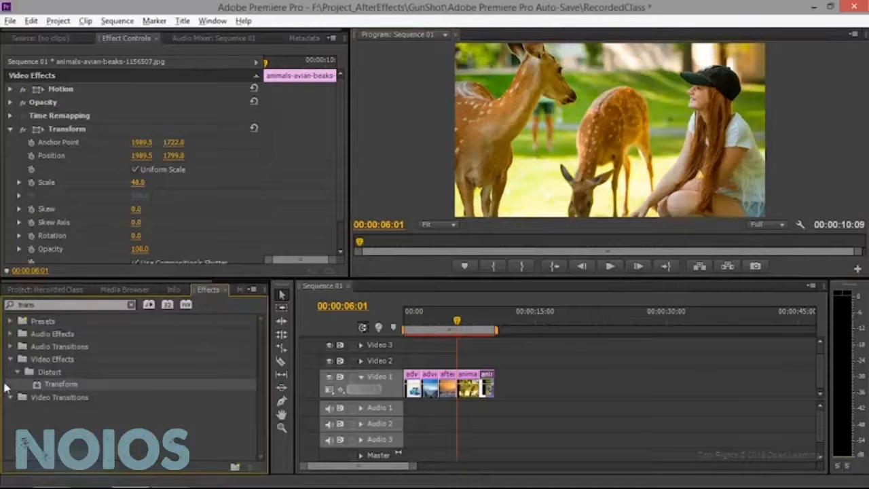
pyautogui.click(39, 307)
pyautogui.press('BackSpace')
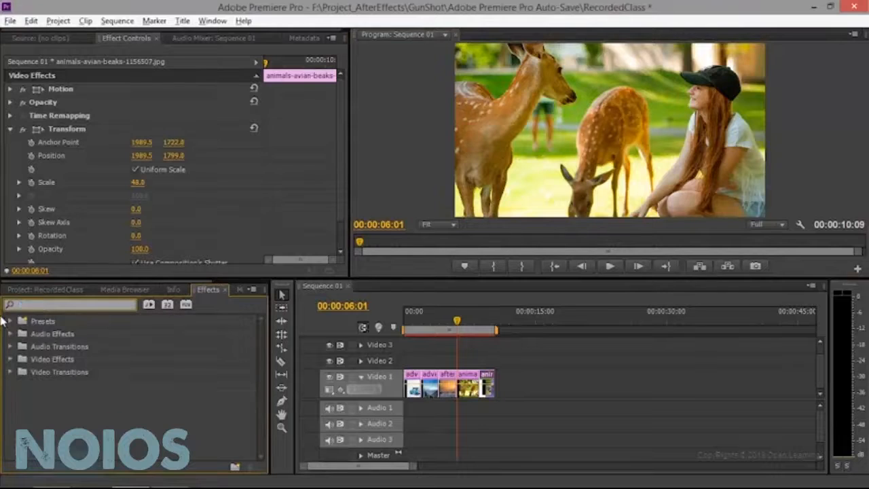
pyautogui.click(11, 372)
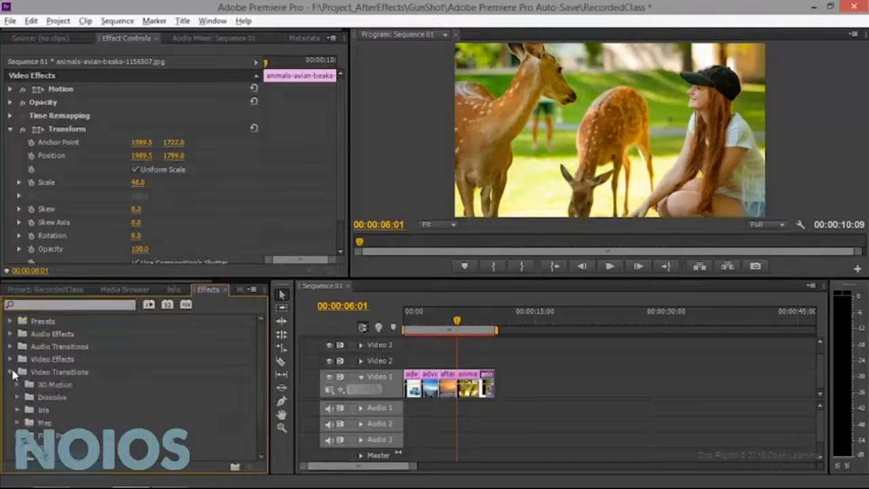
pyautogui.scroll(-2, 72, 390)
pyautogui.scroll(-1, 79, 416)
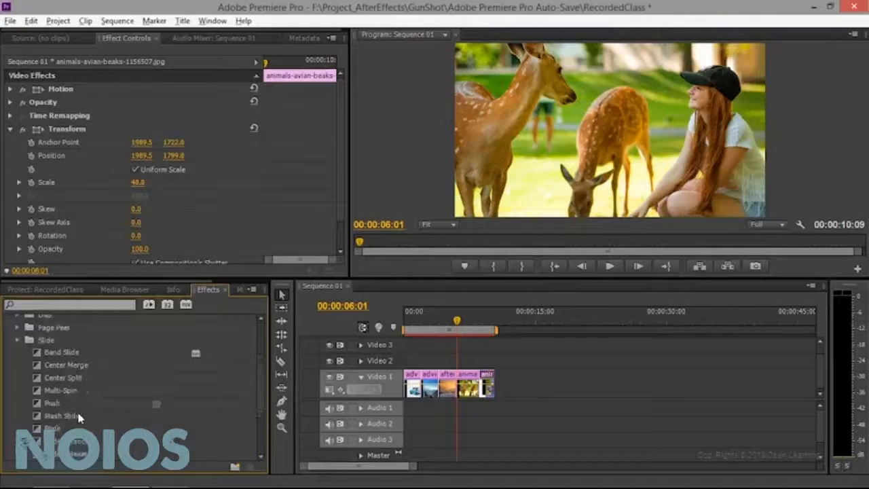
# - Apply the Multi-Spin transition between the car and mountain clips and shorten it
pyautogui.moveTo(71, 394); pyautogui.dragTo(420, 385)
pyautogui.moveTo(413, 467)
pyautogui.mouseDown()
pyautogui.moveTo(377, 467)
pyautogui.moveTo(410, 466)
pyautogui.mouseUp()
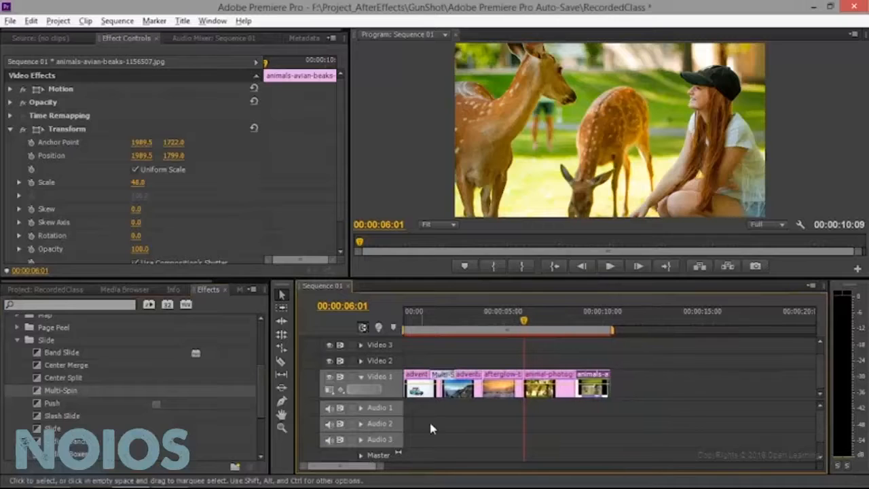
pyautogui.click(441, 378)
pyautogui.moveTo(433, 376); pyautogui.dragTo(439, 376)
# - Play back the cut between the car and mountain clips to preview the Multi-Spin transition
pyautogui.click(419, 316)
pyautogui.click(611, 267)
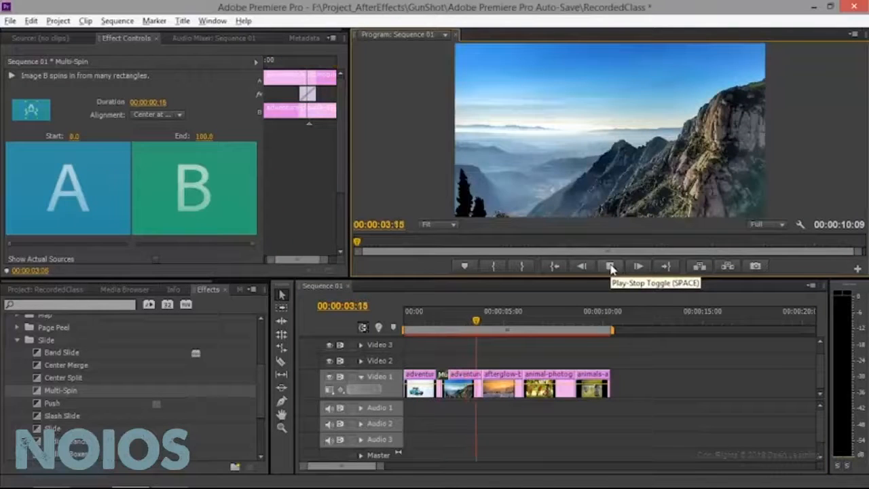
pyautogui.click(611, 267)
# - Apply a shortened Slide transition between the mountain and sunset clips and play it back
pyautogui.scroll(-2, 129, 380)
pyautogui.moveTo(54, 378); pyautogui.dragTo(478, 384)
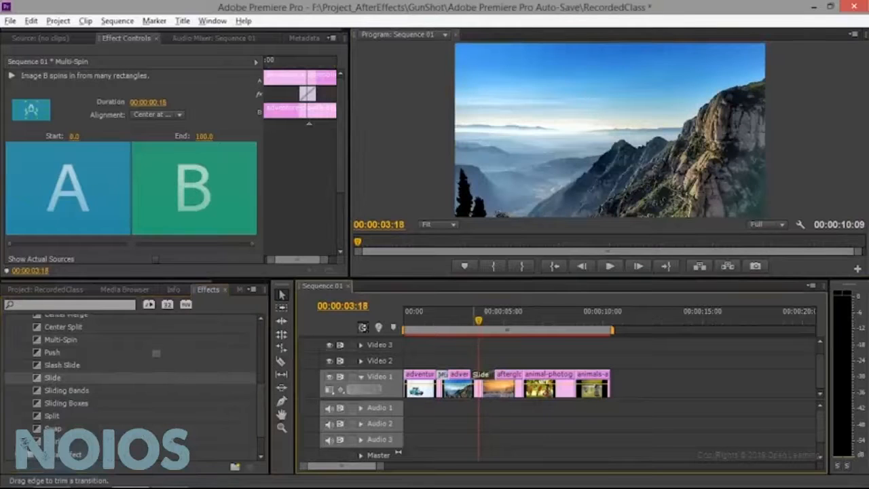
pyautogui.moveTo(491, 319); pyautogui.dragTo(468, 323)
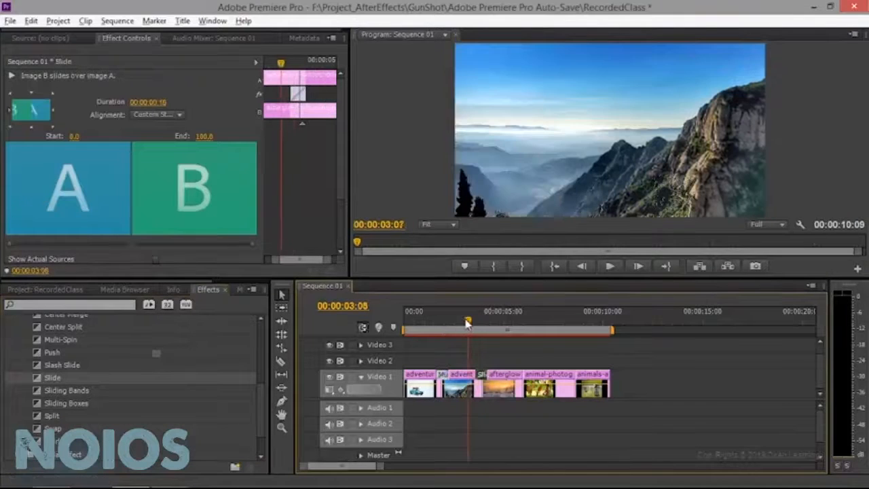
pyautogui.click(610, 267)
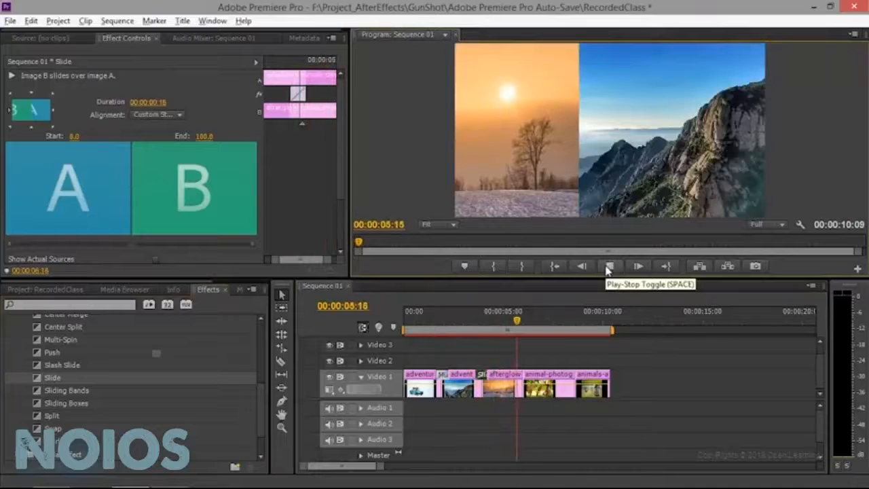
pyautogui.click(608, 268)
# - Apply a Swap transition between the sunset and deer clips and a shortened Swirl transition between the deer and bird clips
pyautogui.scroll(-1, 56, 442)
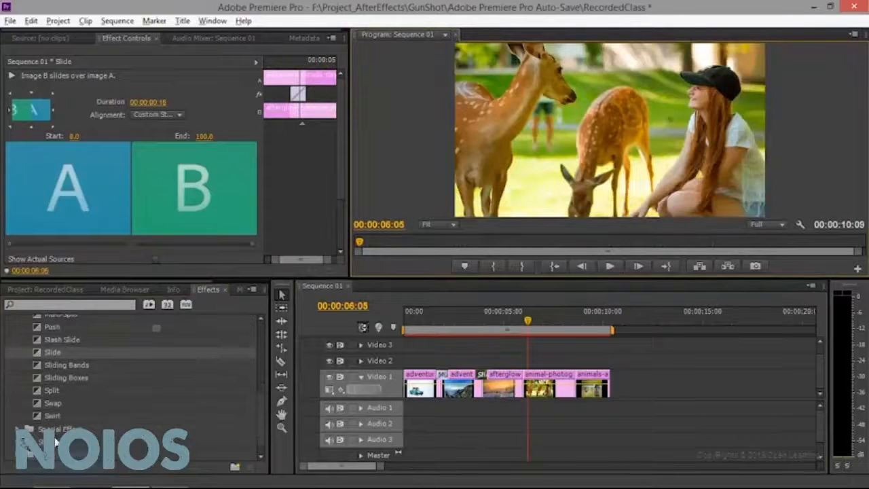
pyautogui.moveTo(57, 406); pyautogui.dragTo(525, 384)
pyautogui.moveTo(53, 415); pyautogui.dragTo(579, 385)
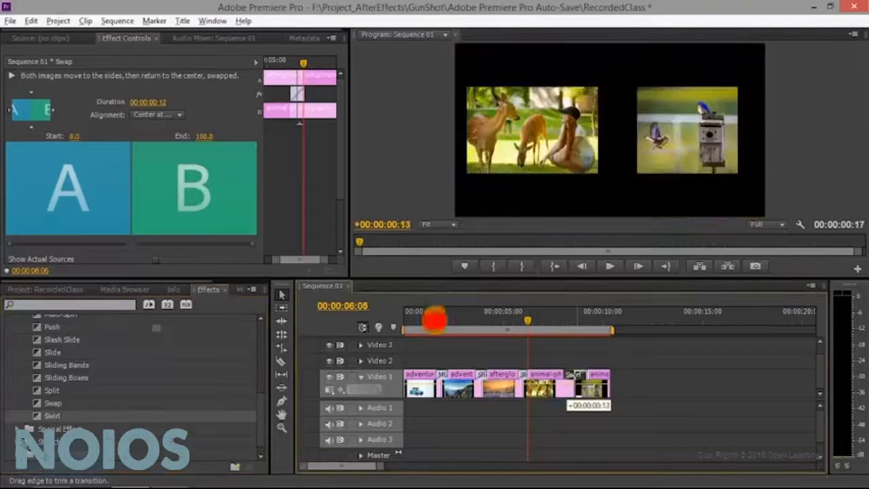
pyautogui.moveTo(588, 388); pyautogui.dragTo(582, 387)
# - Play the whole sequence from the start to review all four transitions
pyautogui.press('Home')
pyautogui.click(610, 266)
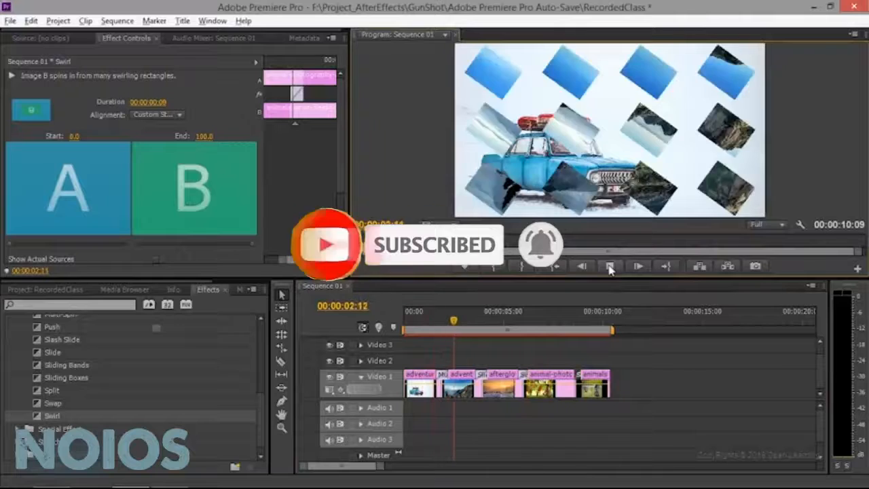
pyautogui.click(526, 321)
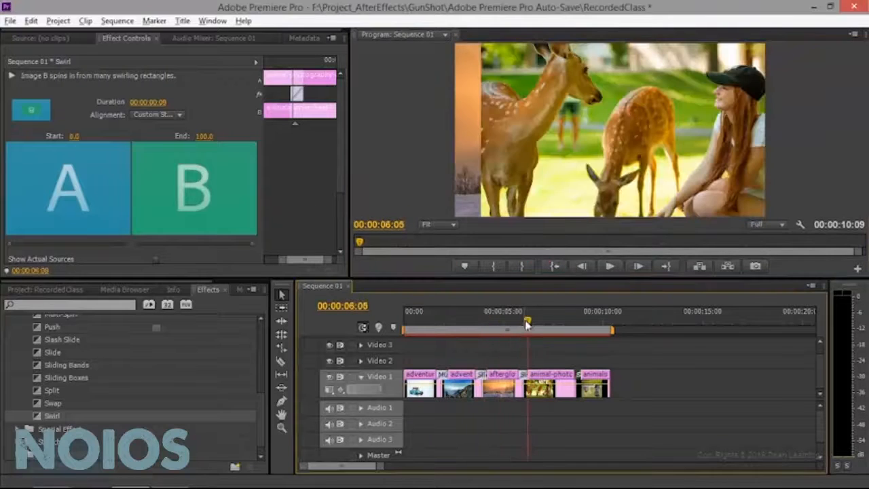
pyautogui.moveTo(527, 318); pyautogui.dragTo(277, 303)
pyautogui.click(610, 266)
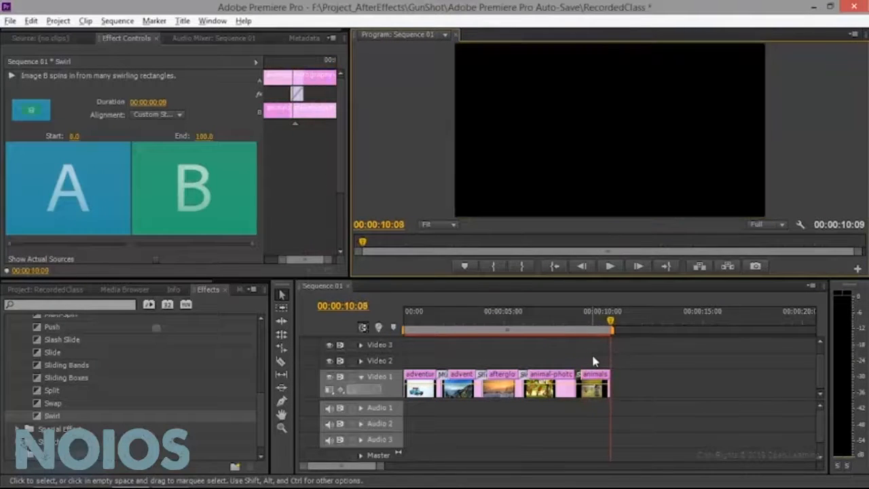
# - Render the sequence's work area for smooth preview playback
pyautogui.click(155, 23)
pyautogui.moveTo(182, 22)
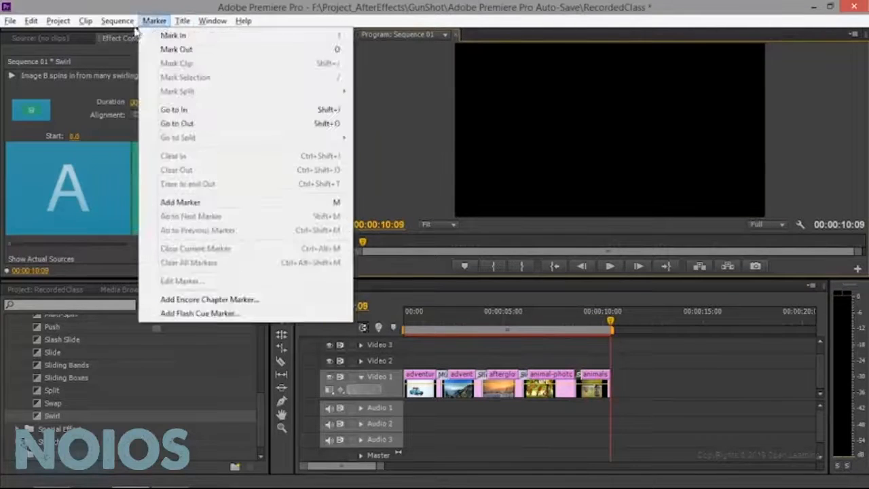
pyautogui.moveTo(124, 25)
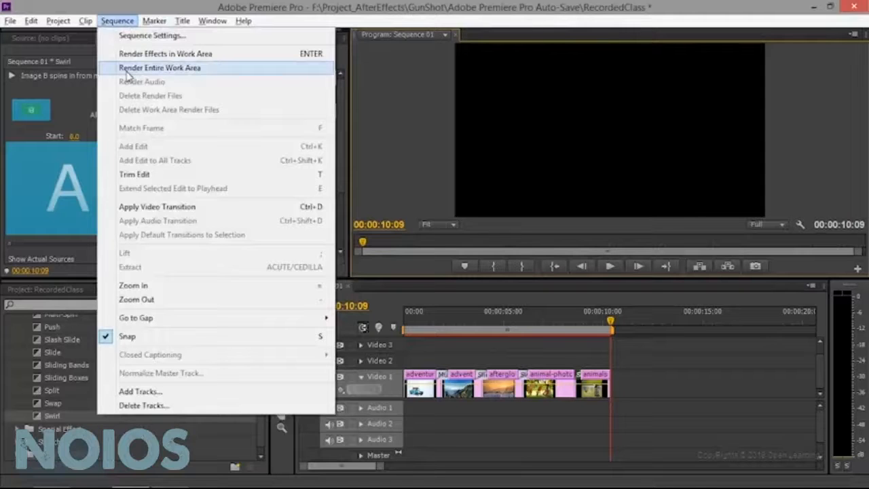
pyautogui.click(161, 59)
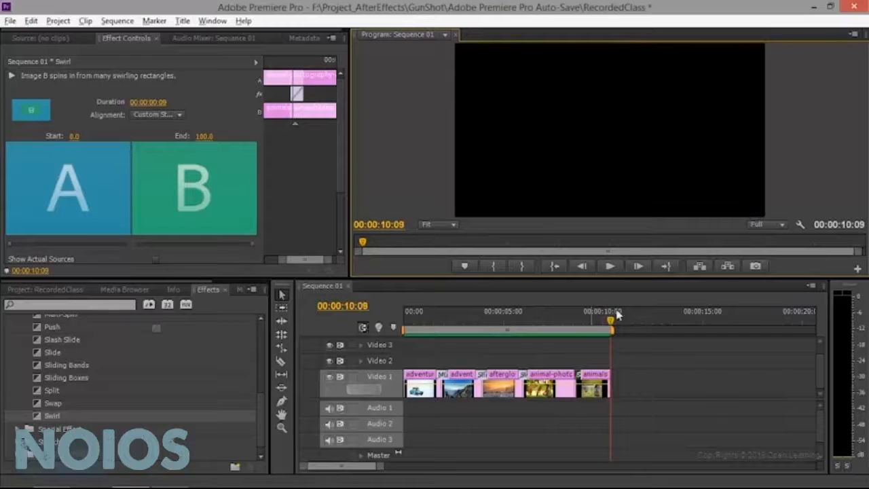
pyautogui.click(117, 21)
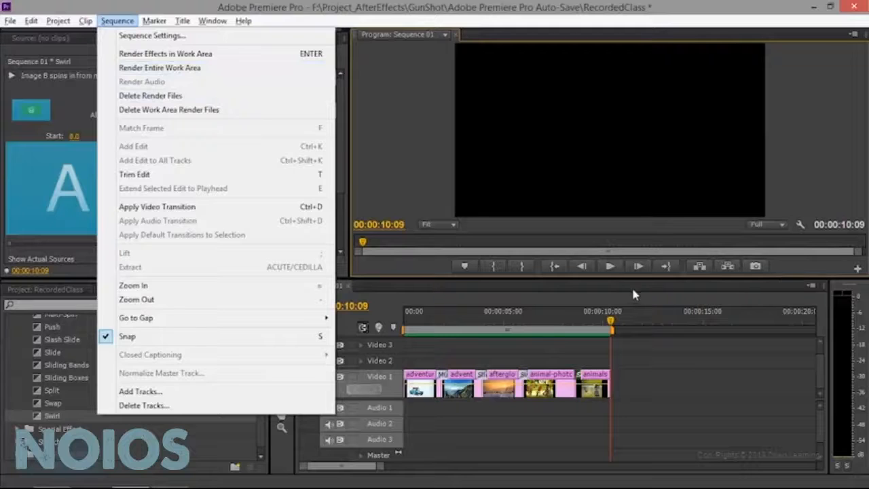
pyautogui.click(617, 277)
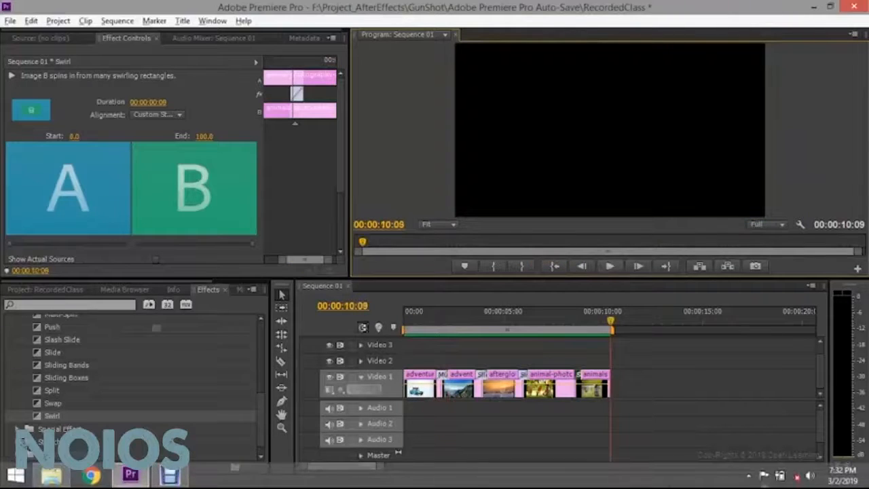
# - Import bensound-sweet from the OpenLearning Music folder and place it on Audio 1 at the start of the sequence
pyautogui.click(70, 290)
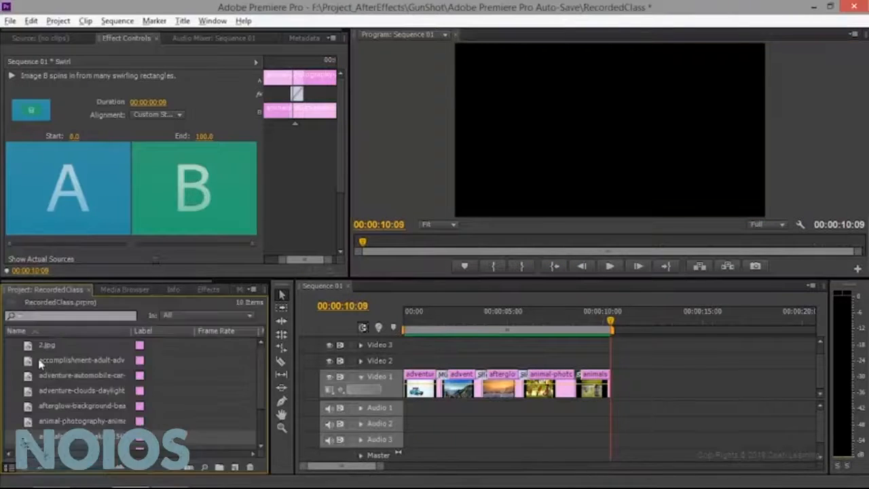
pyautogui.doubleClick(7, 376)
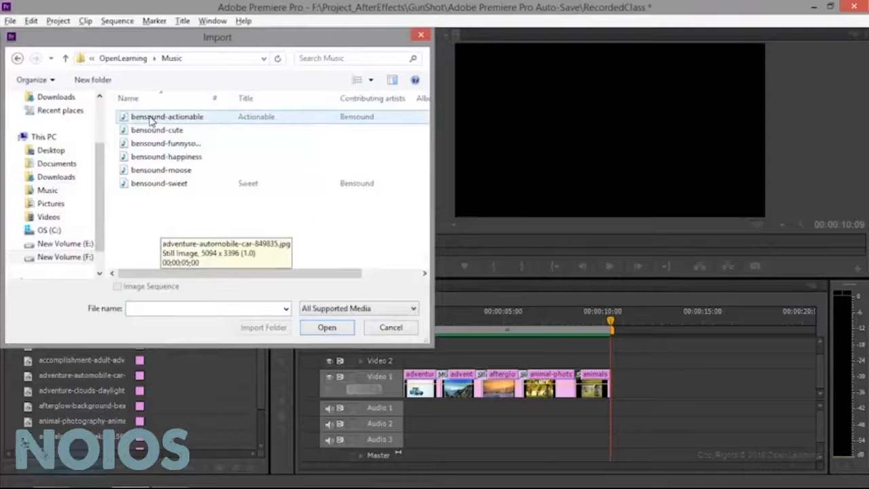
pyautogui.click(151, 171)
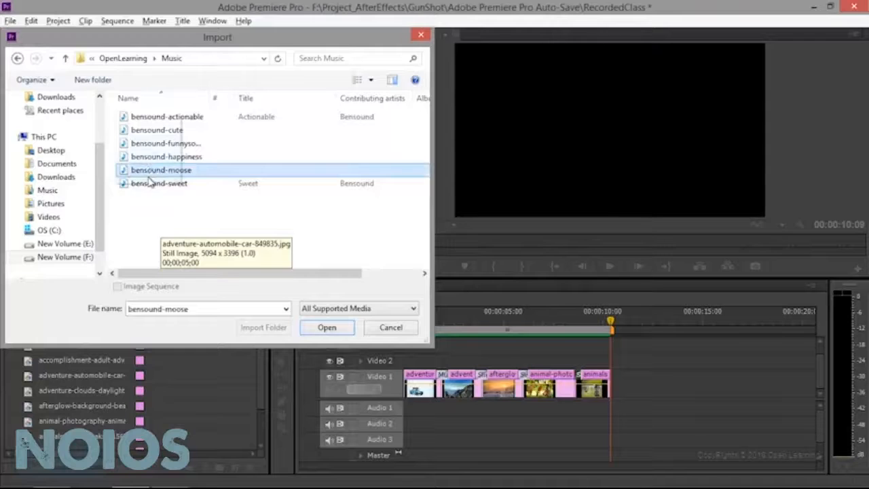
pyautogui.doubleClick(154, 184)
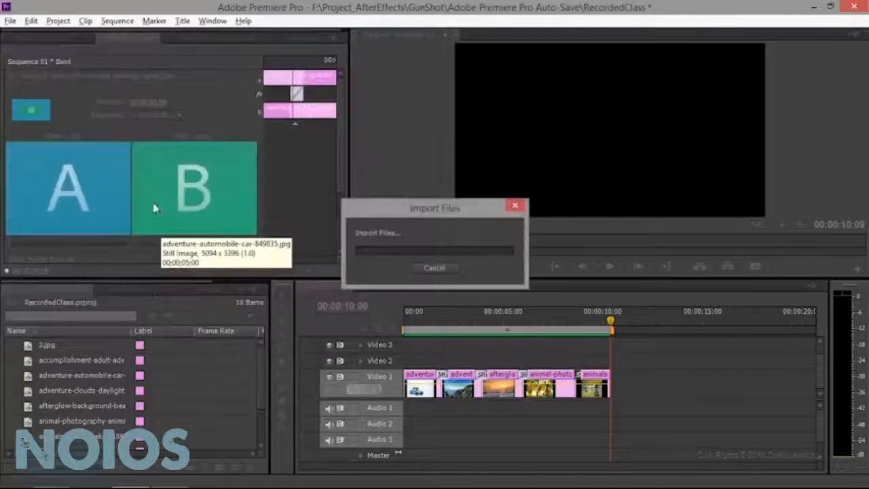
pyautogui.moveTo(28, 443); pyautogui.dragTo(407, 409)
# - Play the slideshow from the start with its music track, stopping during the deer clip
pyautogui.moveTo(462, 331); pyautogui.dragTo(297, 330)
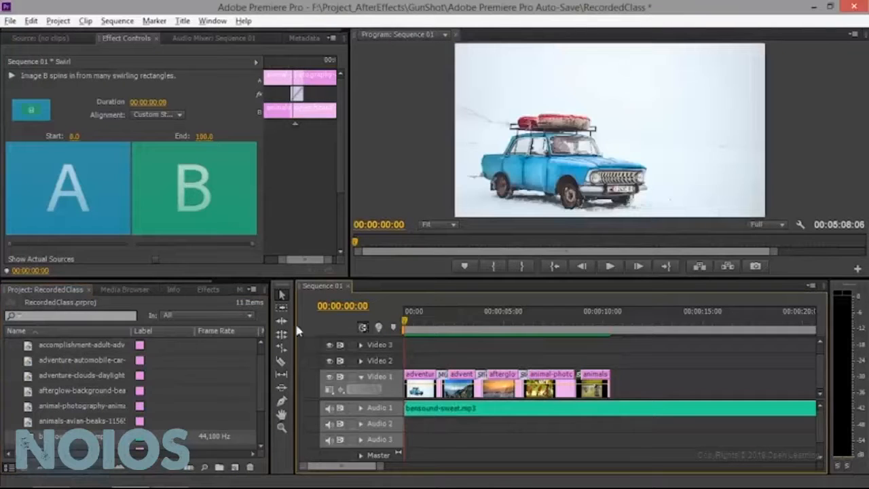
pyautogui.click(609, 266)
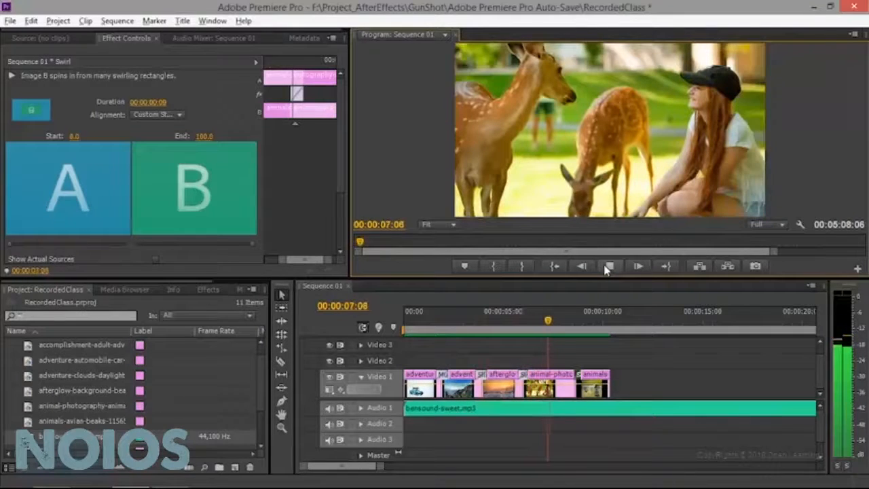
pyautogui.click(608, 267)
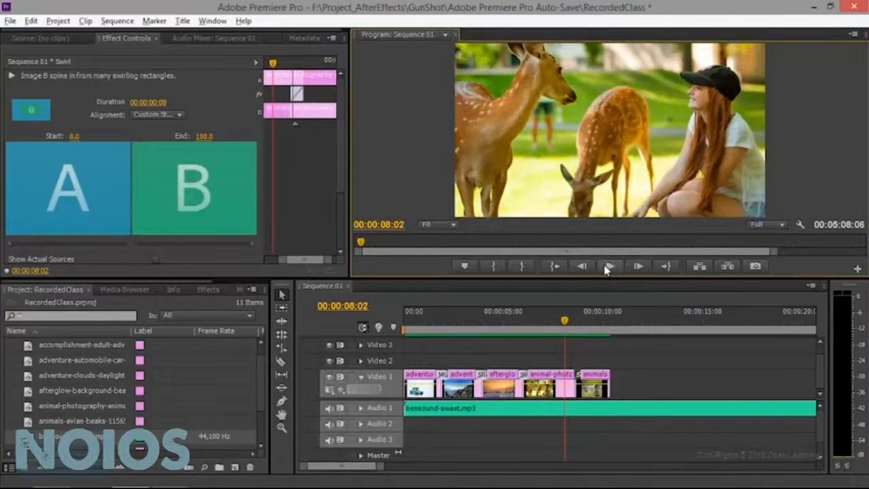